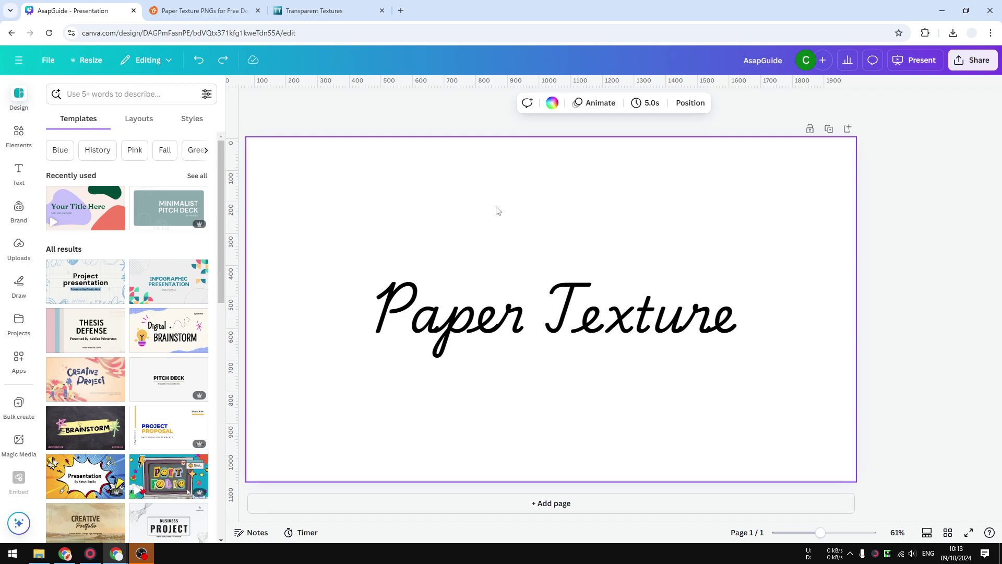
# - Search Elements for 'Paper Texture' and show all Graphics results
pyautogui.click(19, 135)
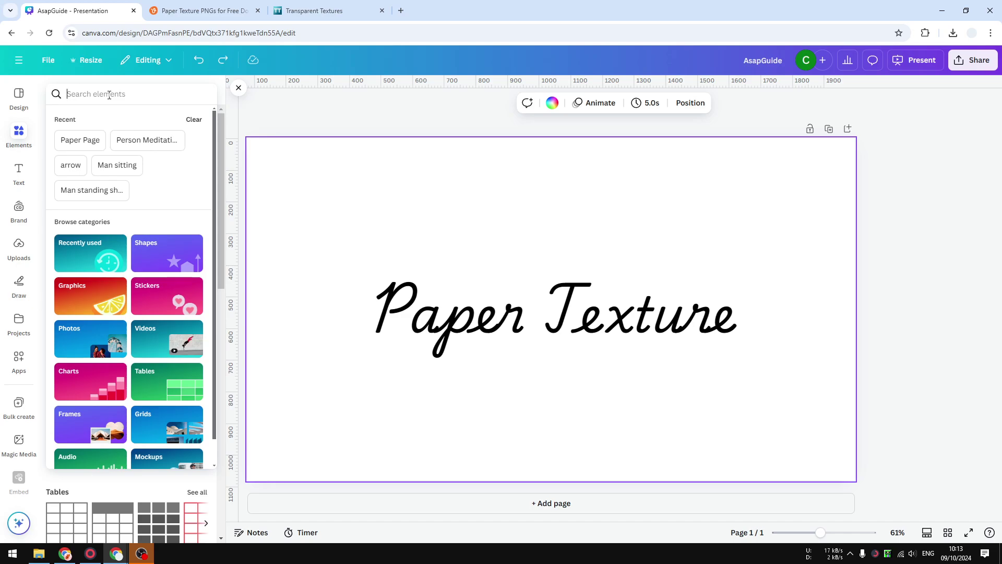
pyautogui.write('Pape')
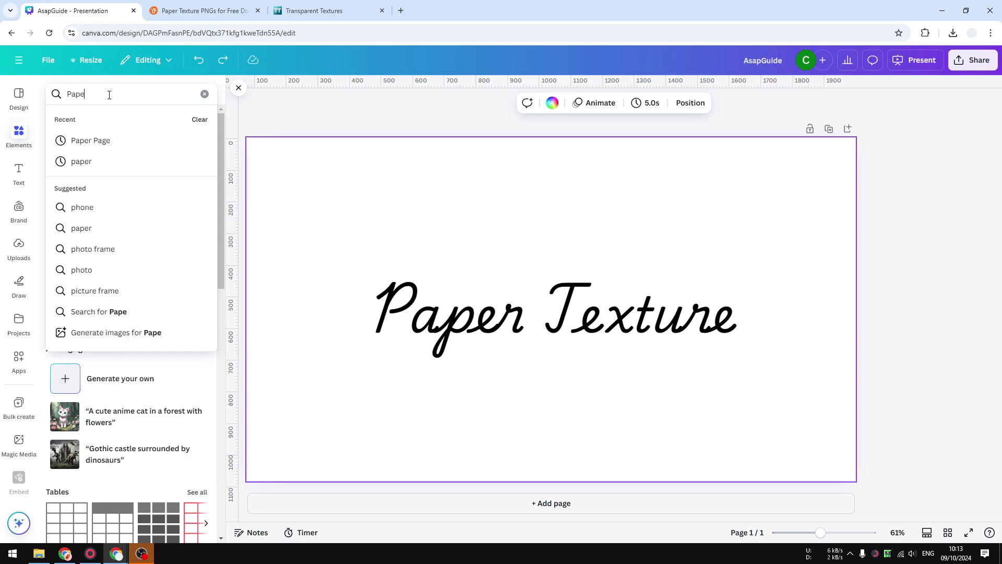
pyautogui.write('r Texture')
pyautogui.press('Return')
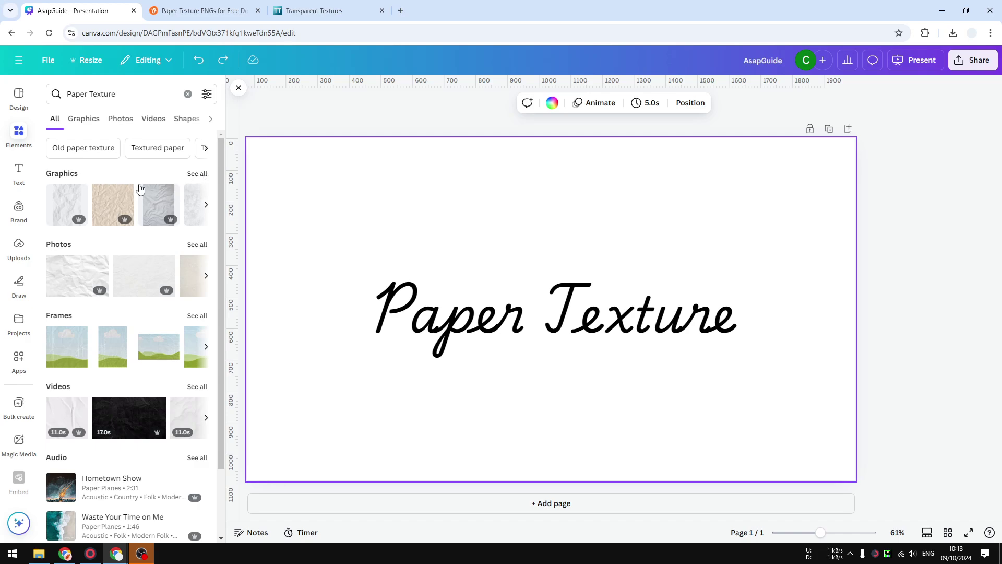
pyautogui.click(196, 173)
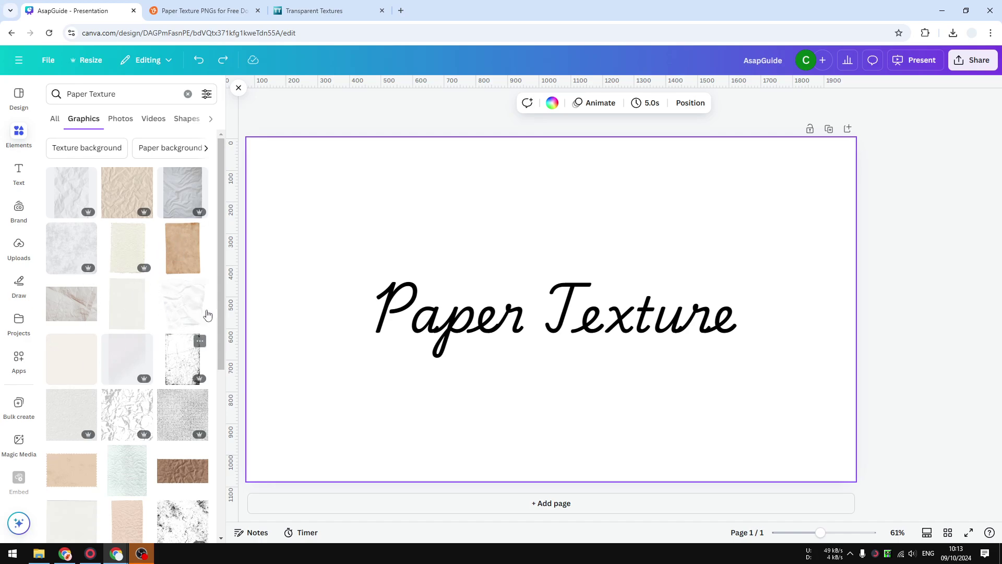
pyautogui.moveTo(220, 226); pyautogui.dragTo(220, 262)
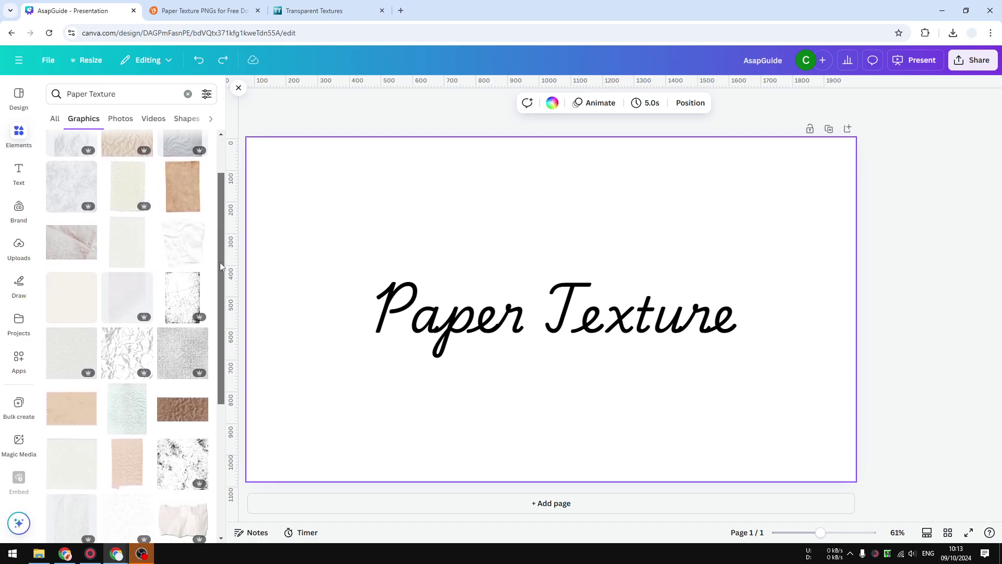
# - Add a crumpled paper graphic, shift it left, and enlarge it behind the title's left part
pyautogui.click(121, 360)
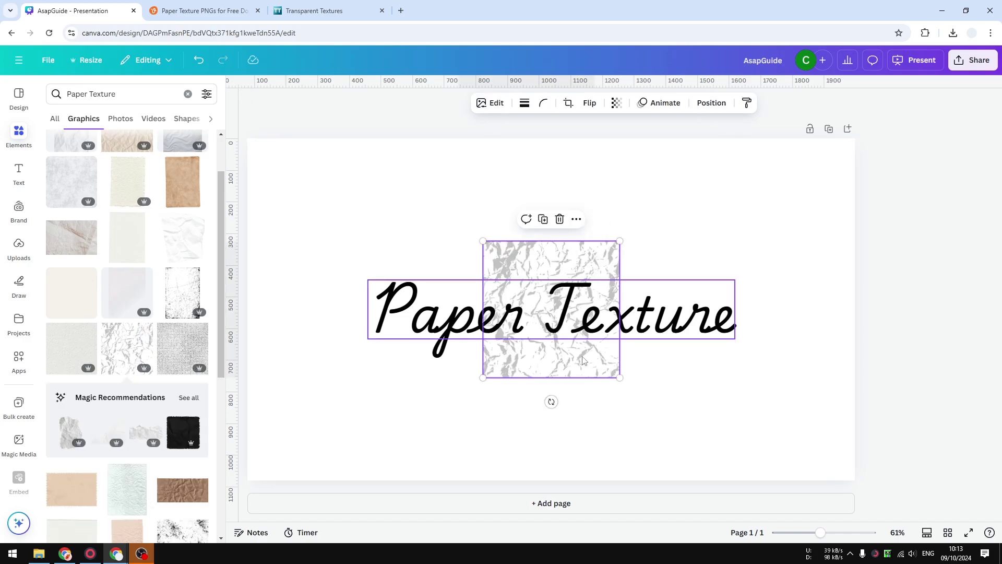
pyautogui.moveTo(552, 310)
pyautogui.mouseDown()
pyautogui.moveTo(519, 358)
pyautogui.moveTo(407, 341)
pyautogui.mouseUp()
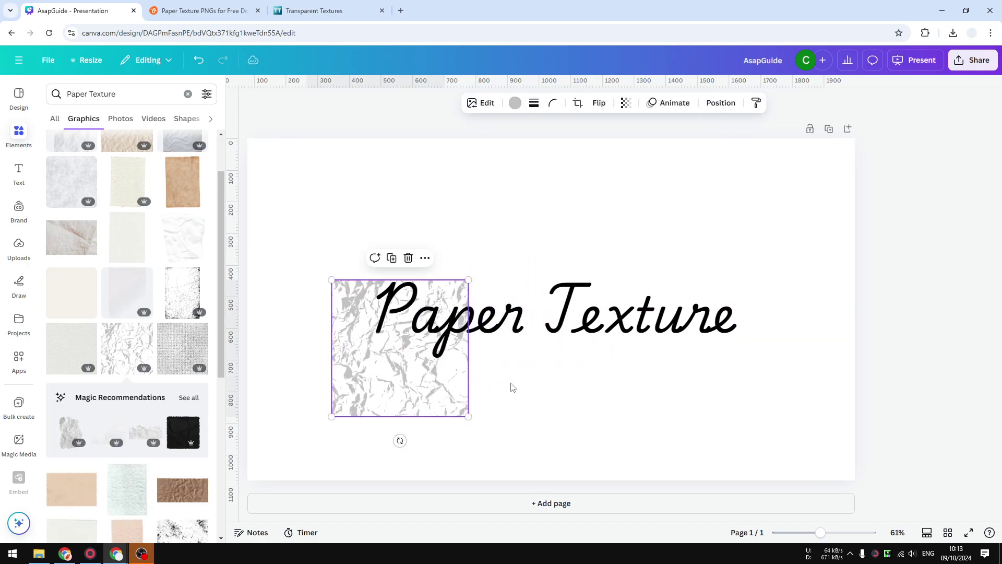
pyautogui.moveTo(468, 413)
pyautogui.mouseDown()
pyautogui.moveTo(541, 474)
pyautogui.moveTo(515, 347)
pyautogui.moveTo(540, 368)
pyautogui.mouseUp()
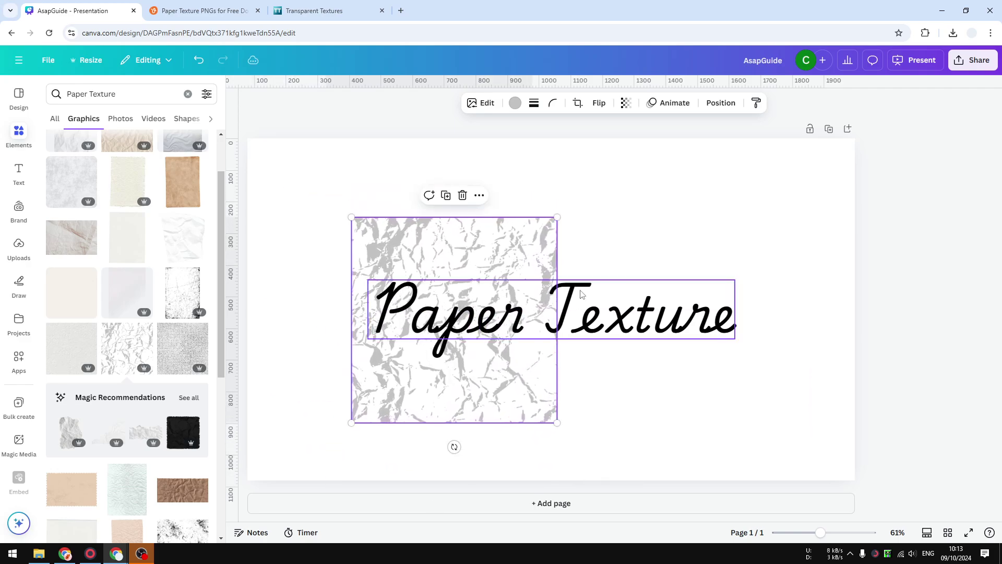
# - Set the slide background colour to yellow and move the crumpled texture further left
pyautogui.click(619, 184)
pyautogui.click(539, 103)
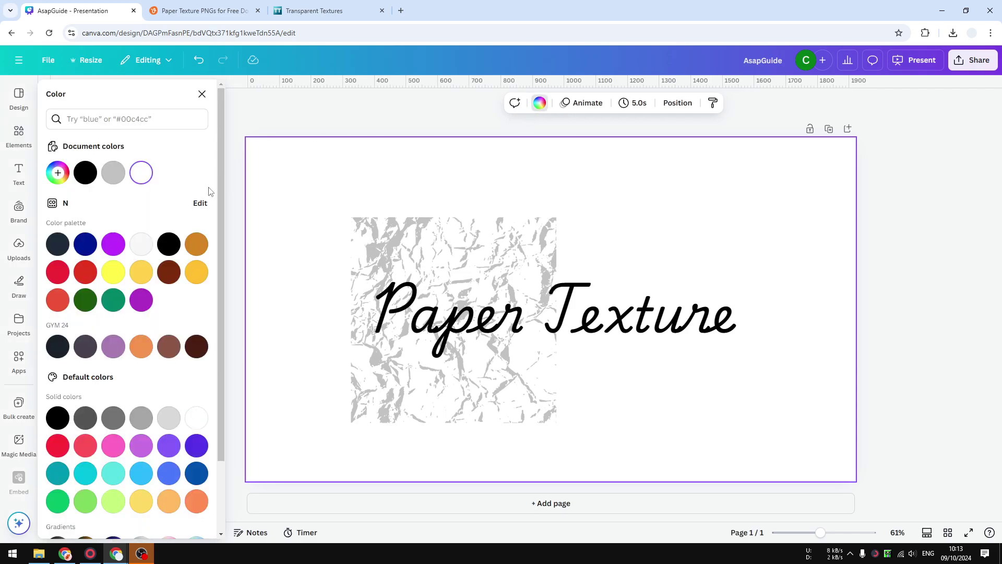
pyautogui.click(113, 271)
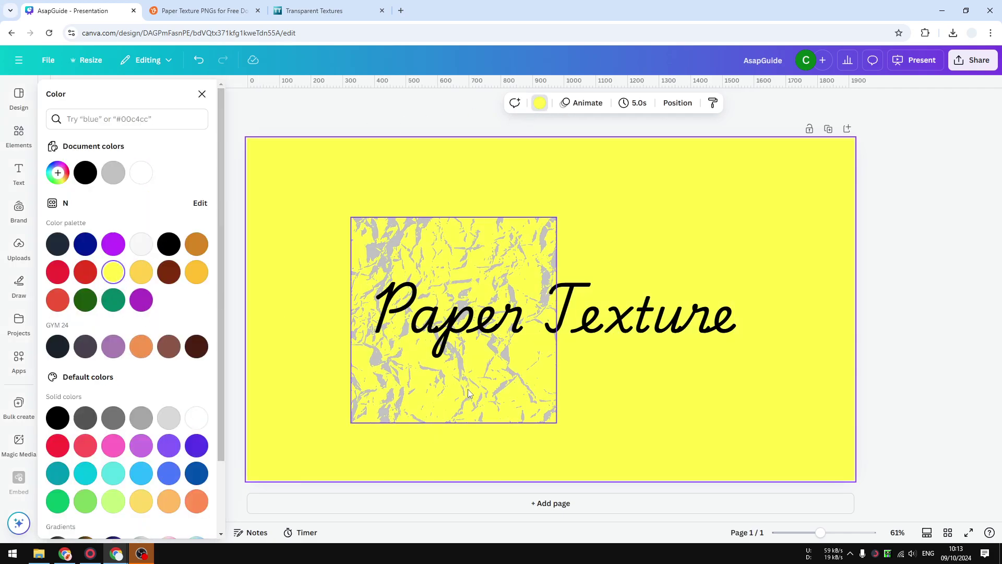
pyautogui.moveTo(392, 236); pyautogui.dragTo(316, 230)
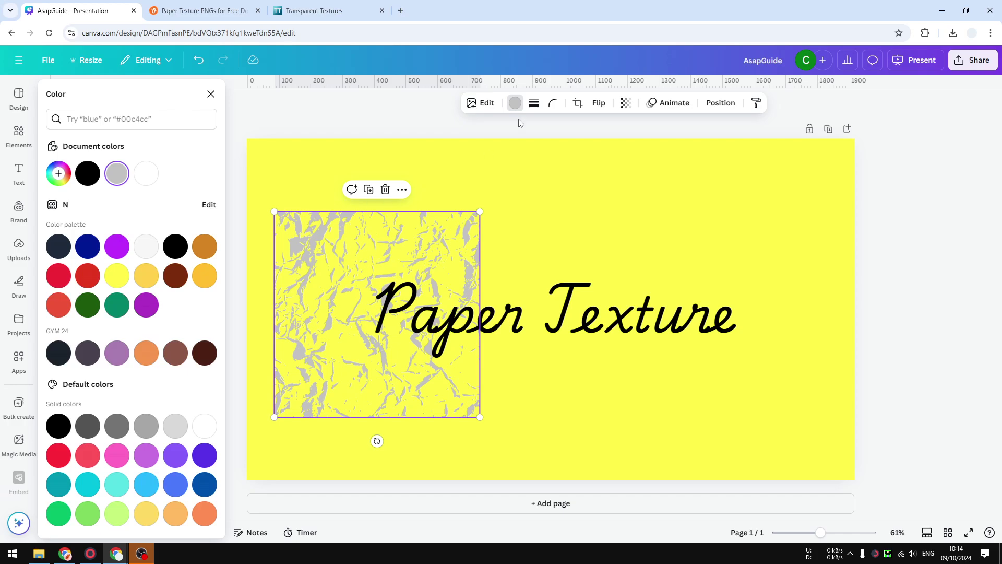
# - Try black, then light grey, on the texture while nudging and enlarging it
pyautogui.click(87, 172)
pyautogui.moveTo(401, 250)
pyautogui.mouseDown()
pyautogui.moveTo(375, 239)
pyautogui.moveTo(395, 216)
pyautogui.mouseUp()
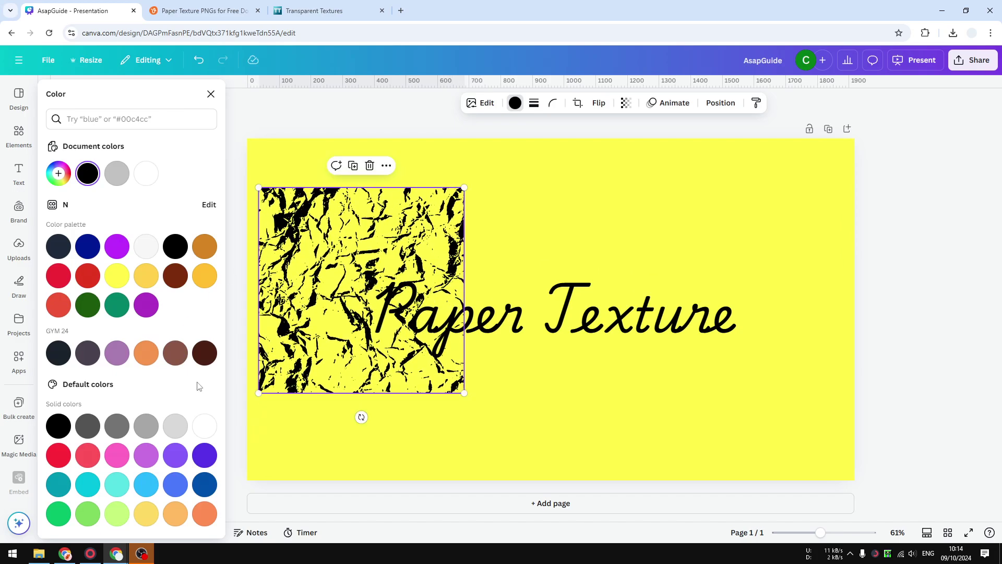
pyautogui.click(176, 426)
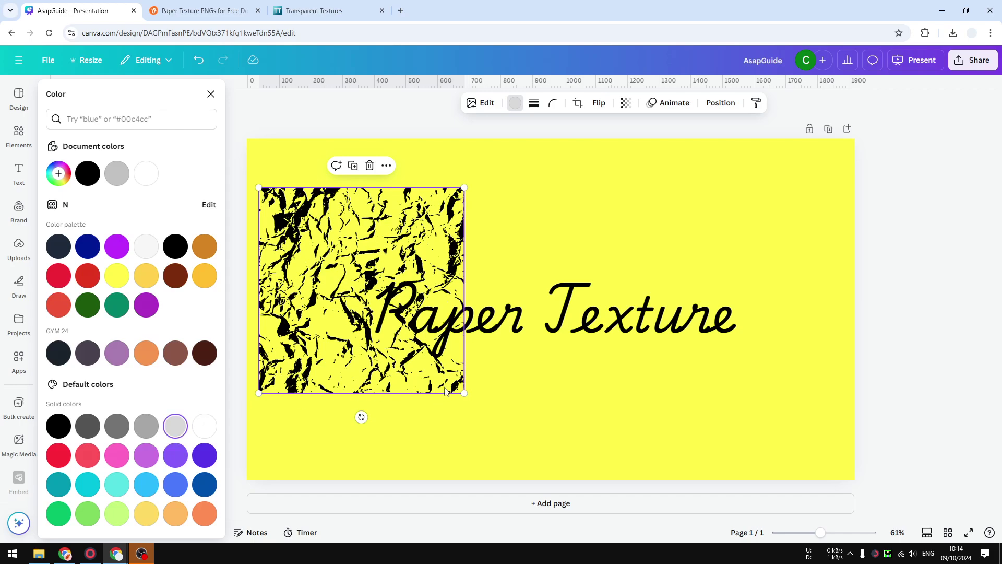
pyautogui.moveTo(465, 392); pyautogui.dragTo(564, 447)
# - Stretch the texture over the whole slide, recolour it black, then delete it
pyautogui.moveTo(549, 407); pyautogui.dragTo(501, 349)
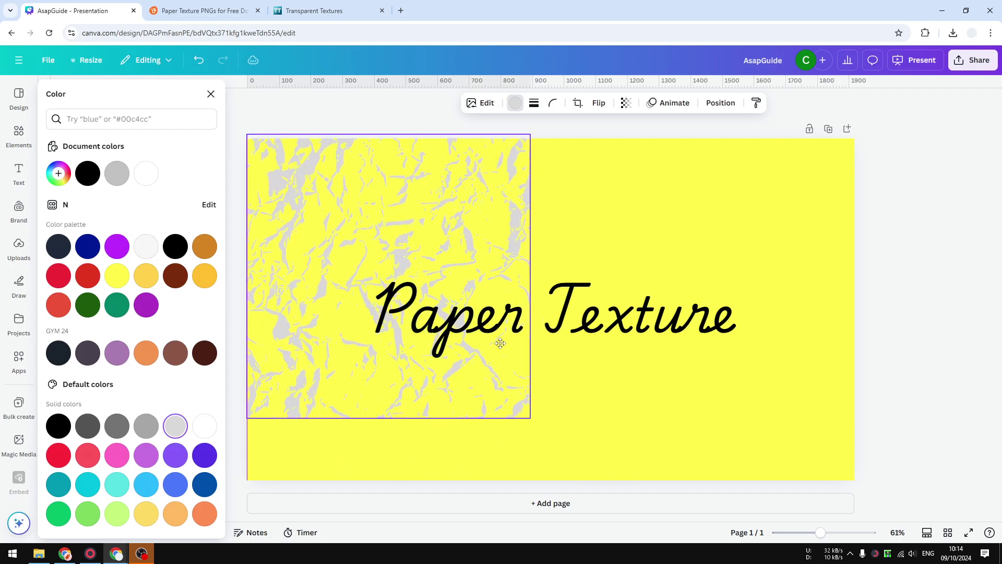
pyautogui.moveTo(529, 426)
pyautogui.mouseDown()
pyautogui.moveTo(818, 384)
pyautogui.moveTo(807, 357)
pyautogui.mouseUp()
pyautogui.click(58, 426)
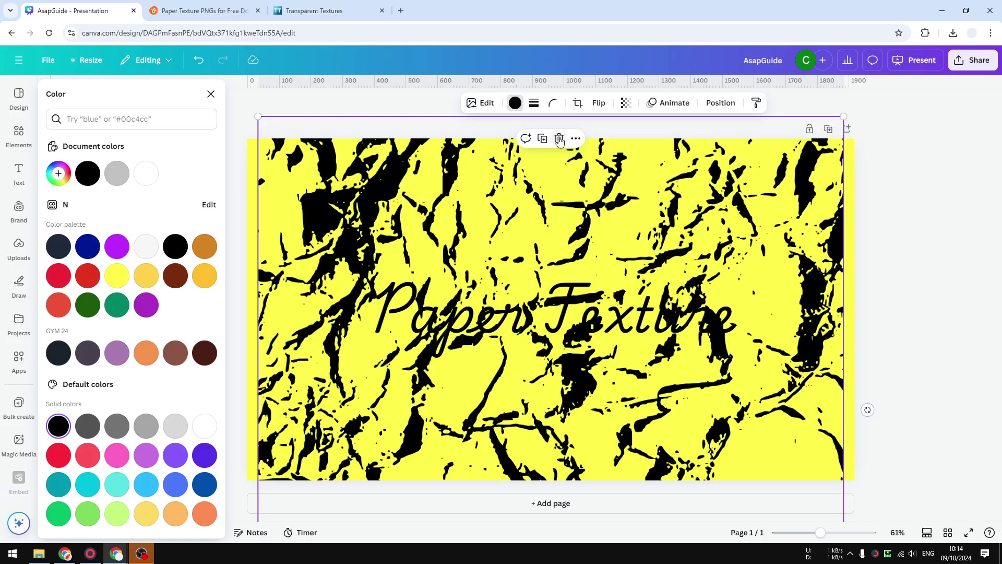
pyautogui.press('Delete')
# - Add the first crumpled paper photo from the Paper Texture photo results
pyautogui.click(19, 140)
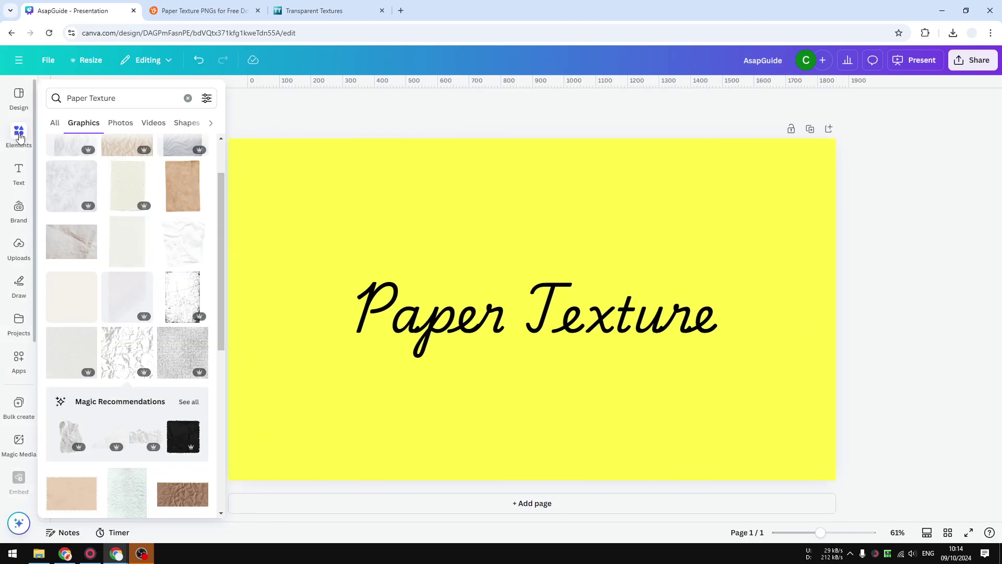
pyautogui.click(120, 122)
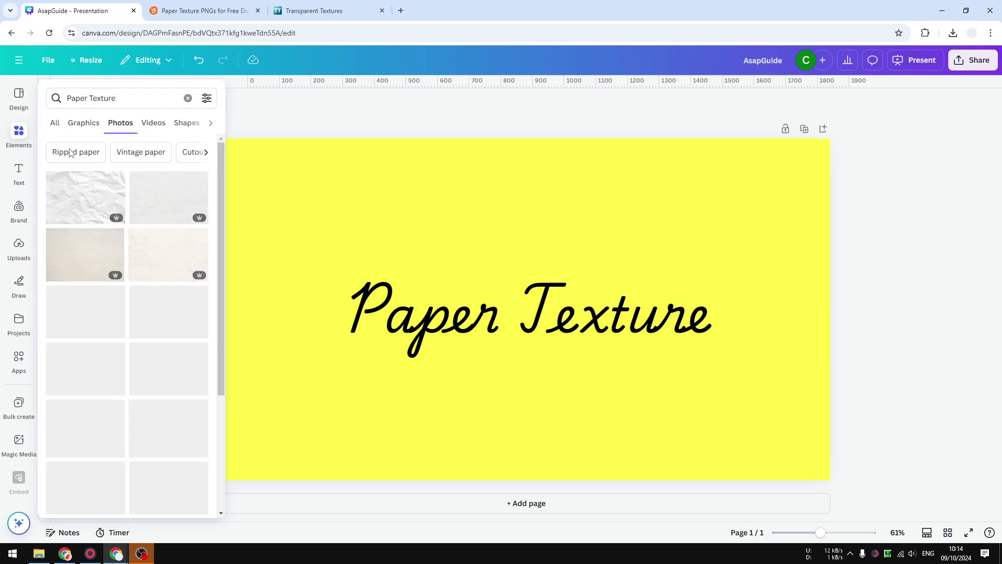
pyautogui.click(81, 208)
pyautogui.click(492, 262)
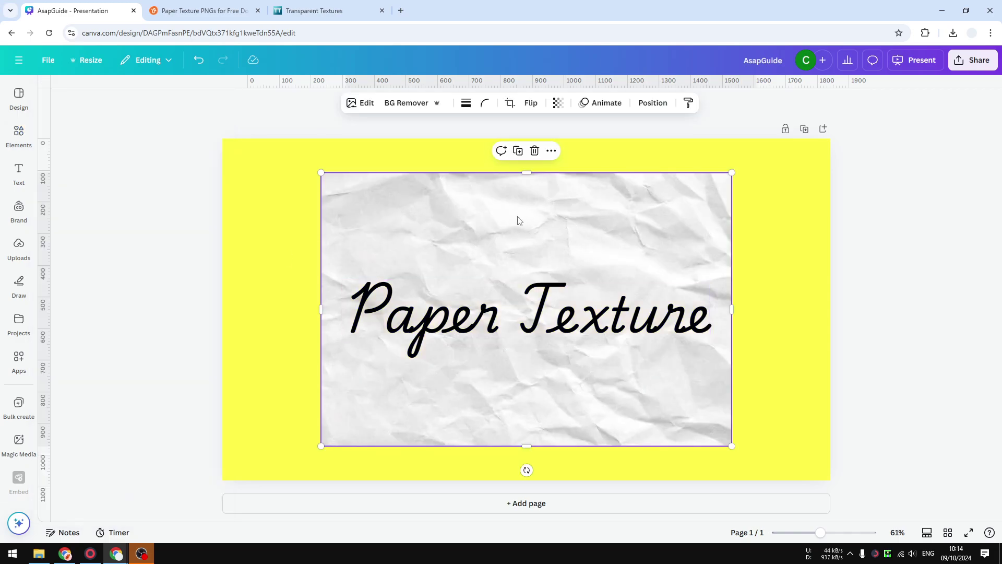
# - Move the paper photo to the top-left corner and stretch it to fill the page
pyautogui.moveTo(618, 222)
pyautogui.mouseDown()
pyautogui.moveTo(593, 234)
pyautogui.moveTo(636, 239)
pyautogui.mouseUp()
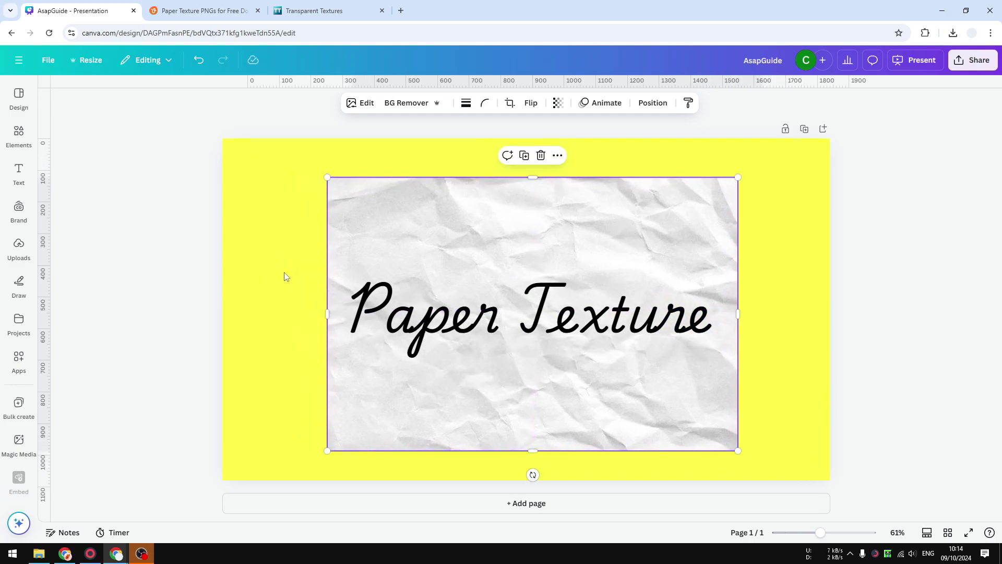
pyautogui.moveTo(460, 245); pyautogui.dragTo(355, 208)
pyautogui.moveTo(633, 410); pyautogui.dragTo(859, 498)
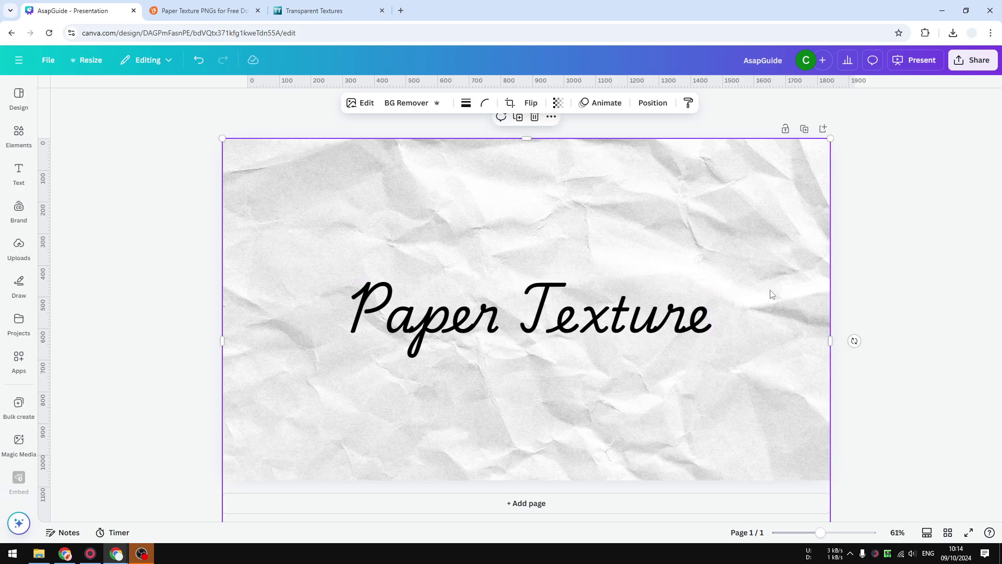
# - Set the paper photo's transparency to 45 and reopen the Paper Texture photo results
pyautogui.click(858, 380)
pyautogui.click(771, 208)
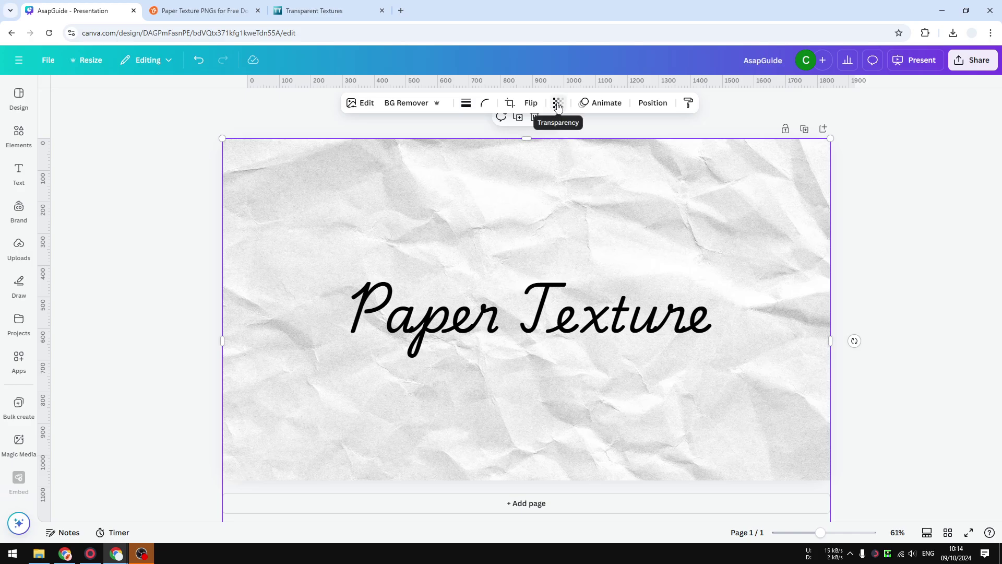
pyautogui.click(558, 103)
pyautogui.moveTo(586, 147); pyautogui.dragTo(542, 147)
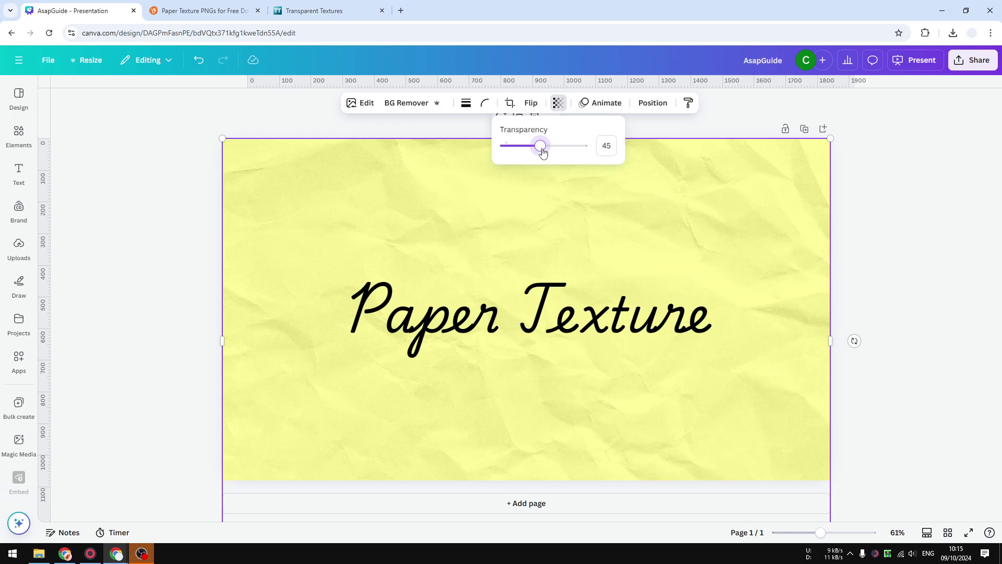
pyautogui.click(861, 251)
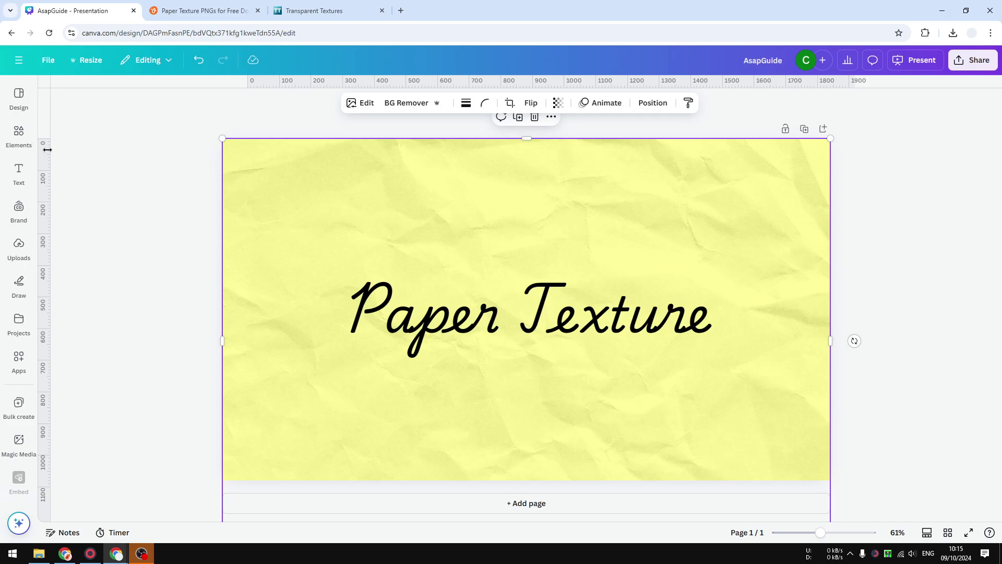
pyautogui.click(19, 133)
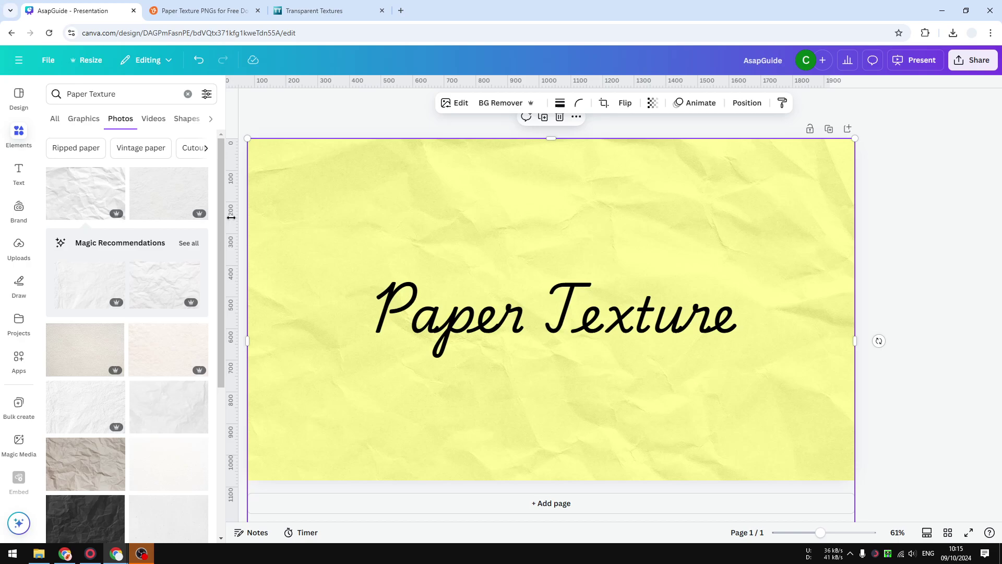
# - Switch to the Vecteezy tab showing paper texture PNG results
pyautogui.moveTo(272, 229)
pyautogui.click(199, 10)
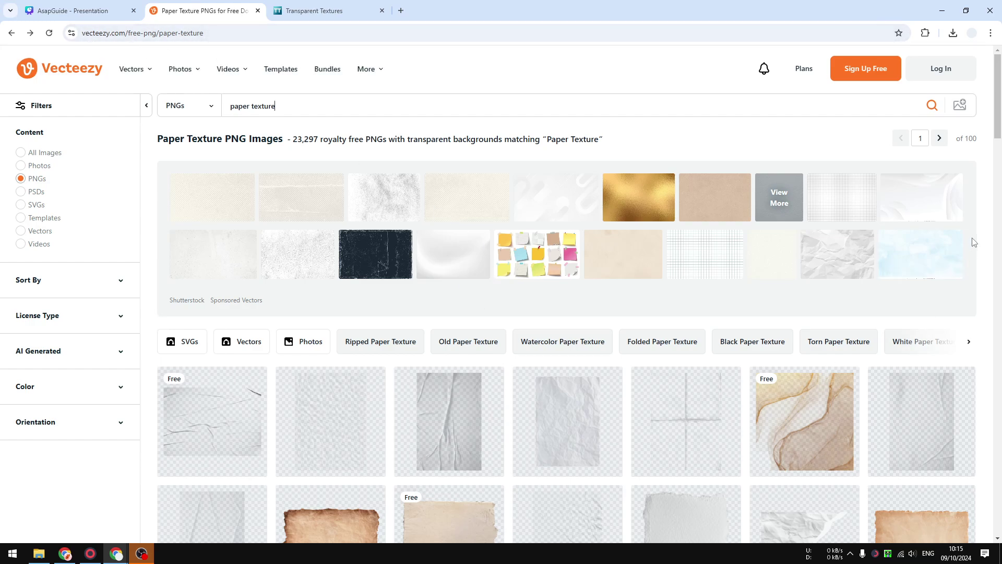
pyautogui.moveTo(999, 127)
pyautogui.mouseDown()
pyautogui.moveTo(997, 206)
pyautogui.moveTo(997, 62)
pyautogui.mouseUp()
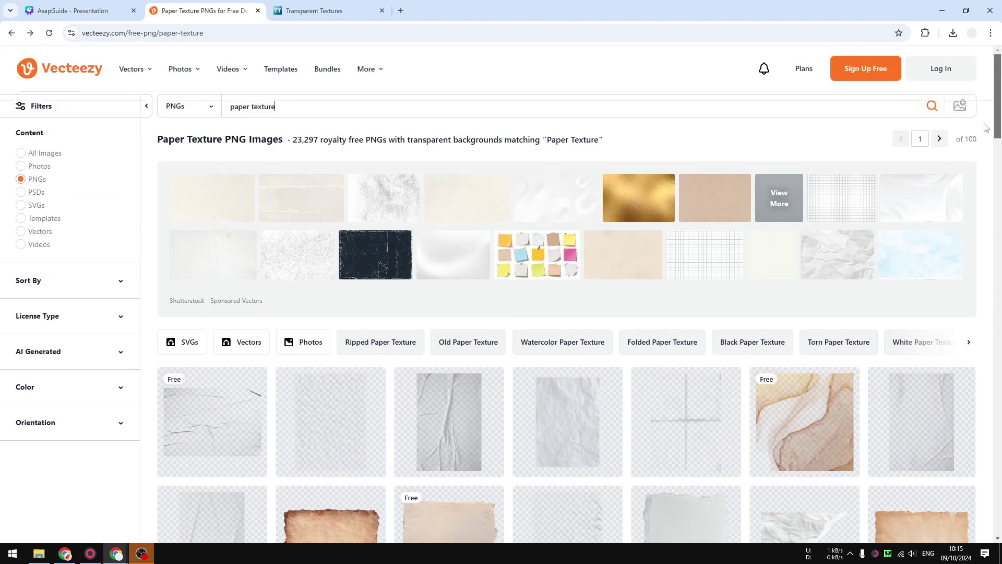
pyautogui.scroll(-5, 985, 235)
pyautogui.scroll(3, 705, 235)
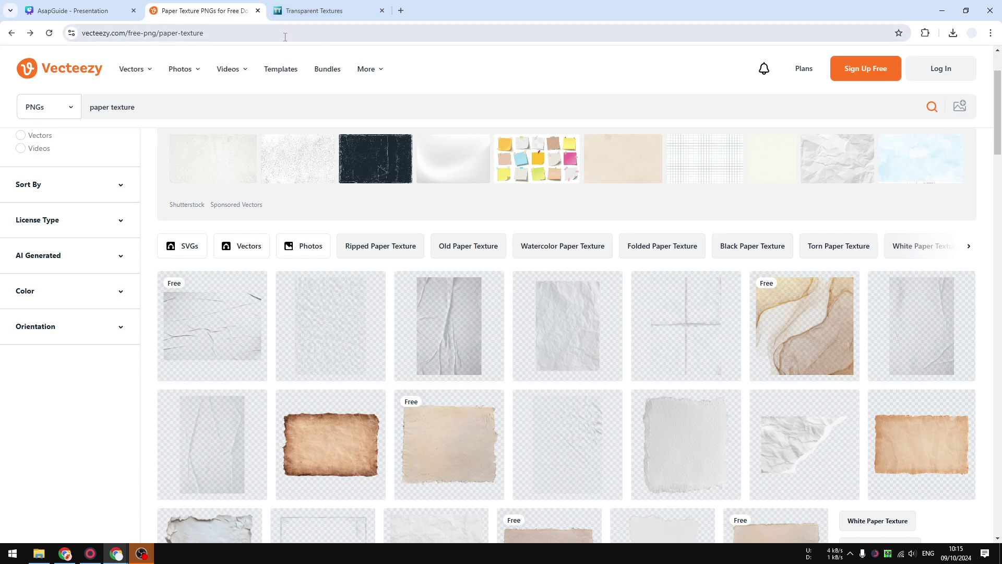
# - Go to Transparent Textures and preview Clean Gray Paper as the page background
pyautogui.click(313, 10)
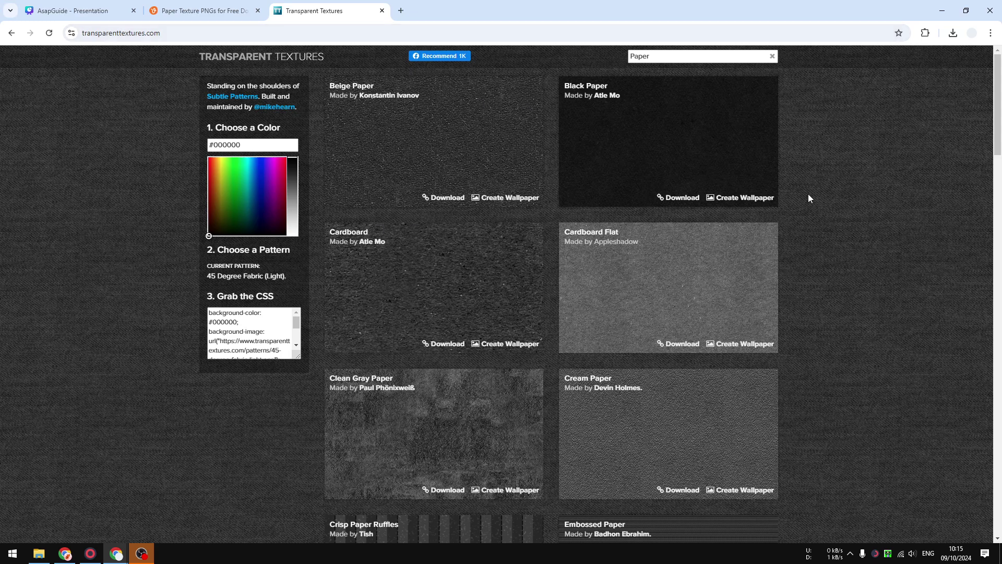
pyautogui.moveTo(997, 118); pyautogui.dragTo(969, 283)
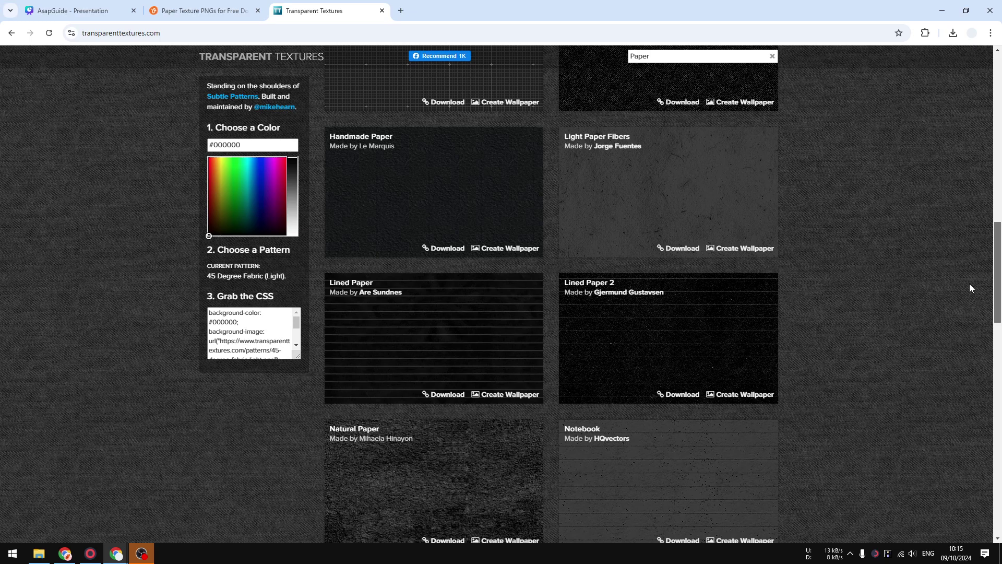
pyautogui.scroll(-5, 969, 284)
pyautogui.scroll(-5, 949, 329)
pyautogui.scroll(-5, 940, 235)
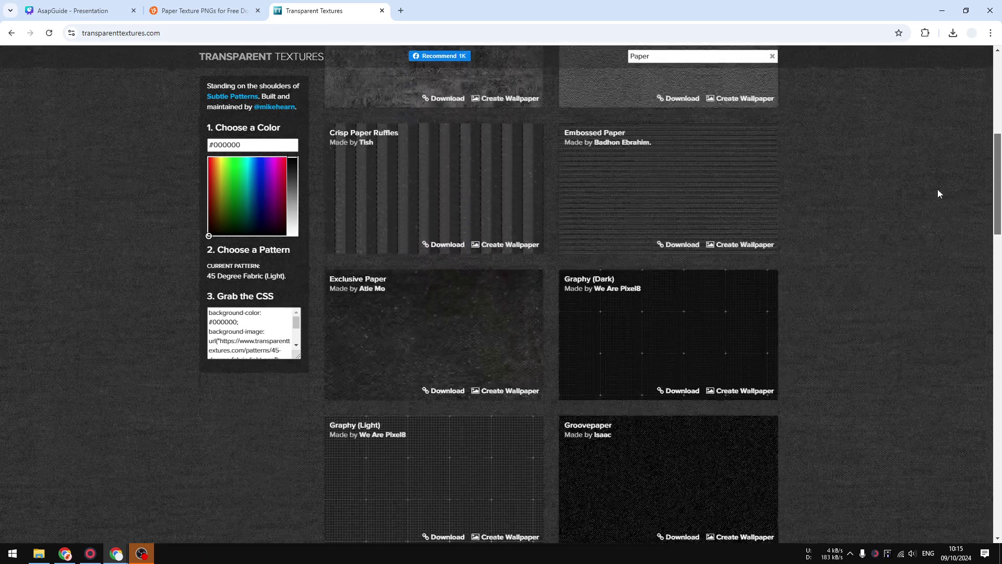
pyautogui.scroll(10, 938, 189)
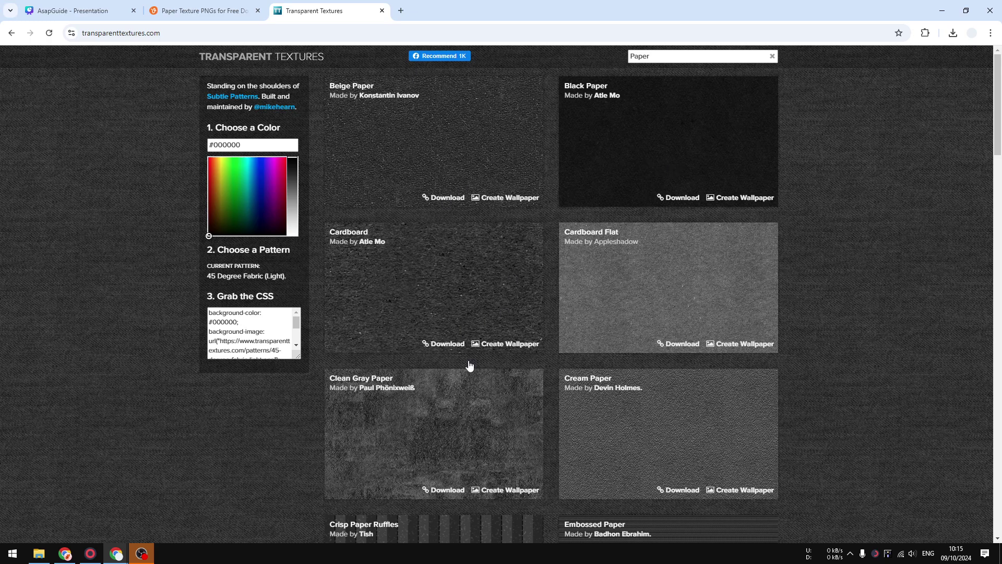
pyautogui.click(445, 491)
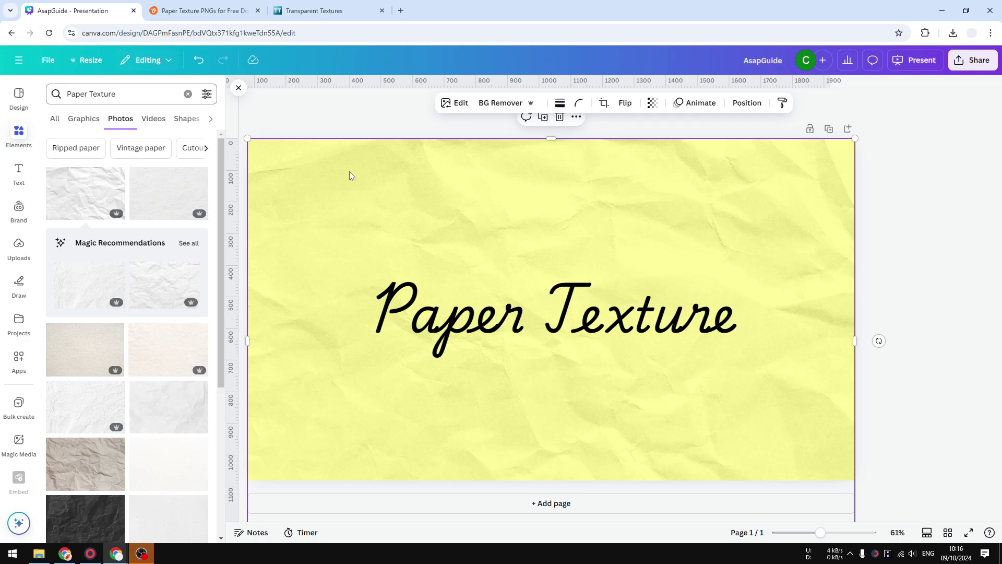
# - Drag the semi-transparent paper photo's handle so it overhangs the slide edges
pyautogui.moveTo(792, 358); pyautogui.dragTo(798, 347)
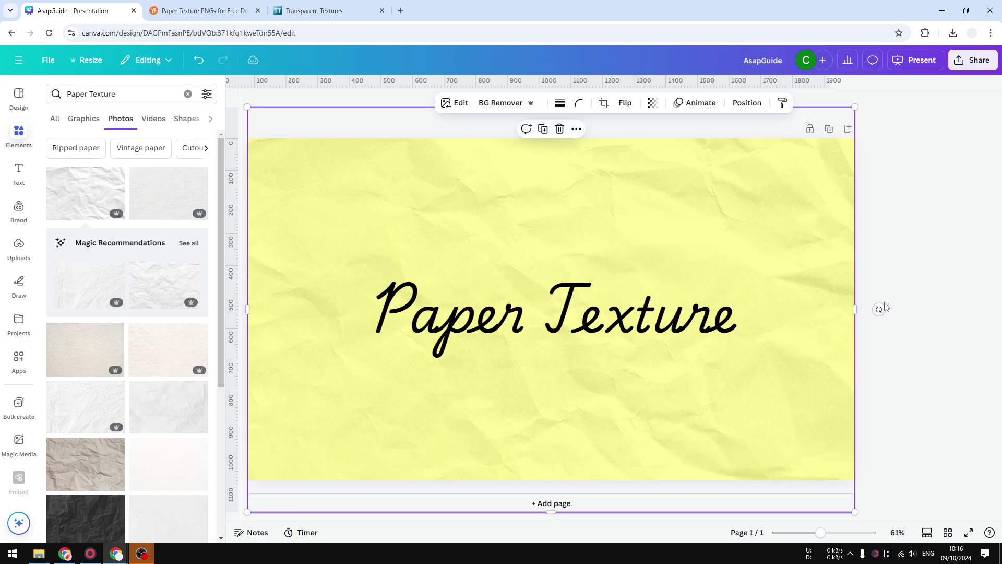